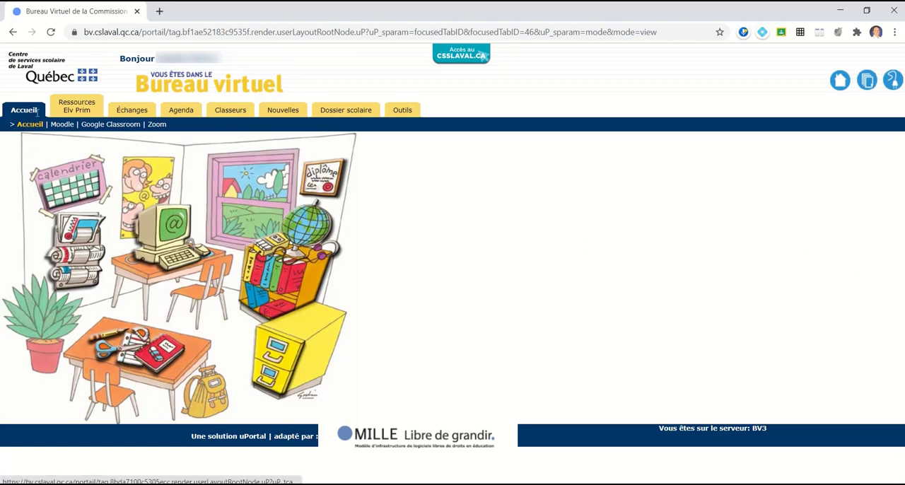
Step: Open the Outlook mailbox from the Échanges section of the Bureau virtuel portal
left_click(128, 113)
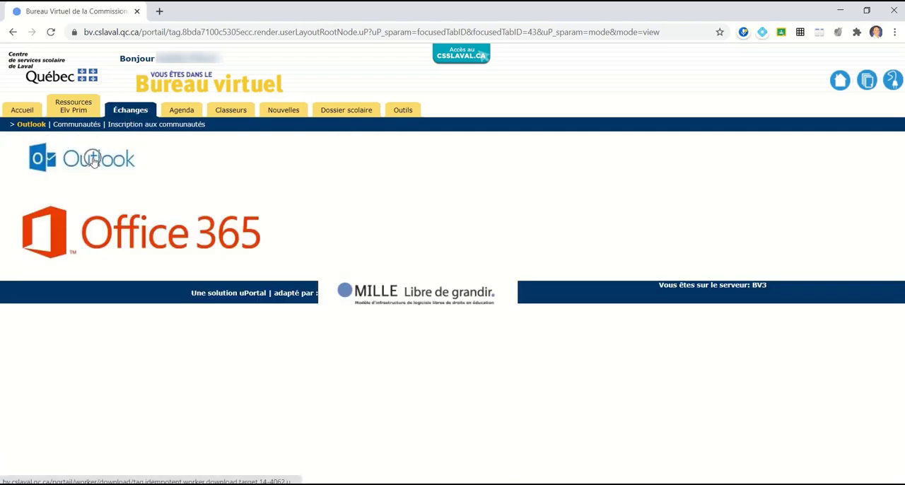
left_click(93, 162)
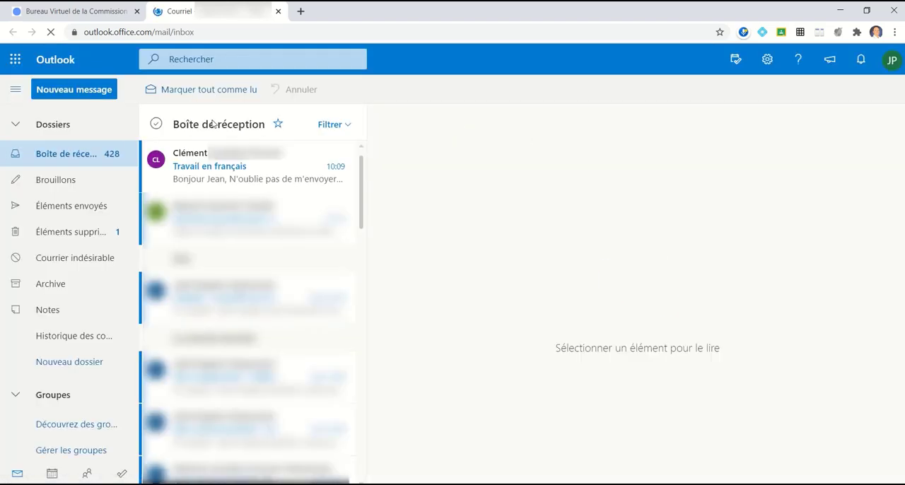
left_click(67, 159)
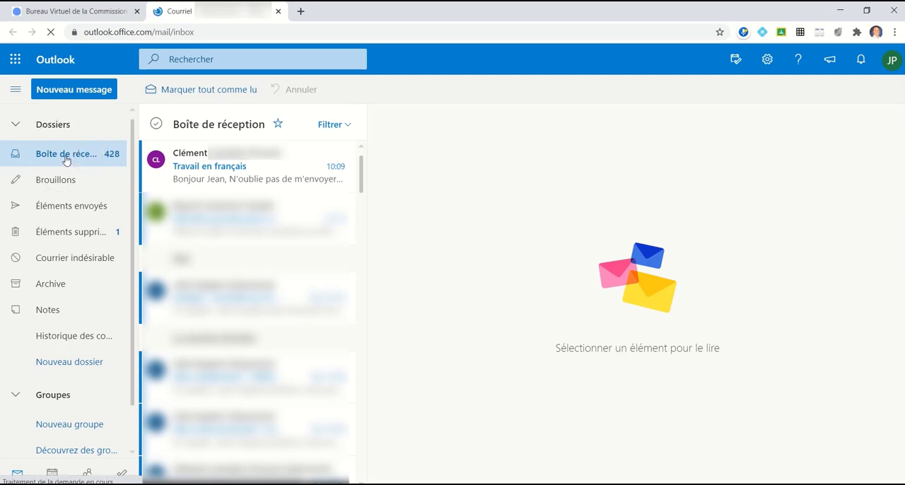
left_click(62, 234)
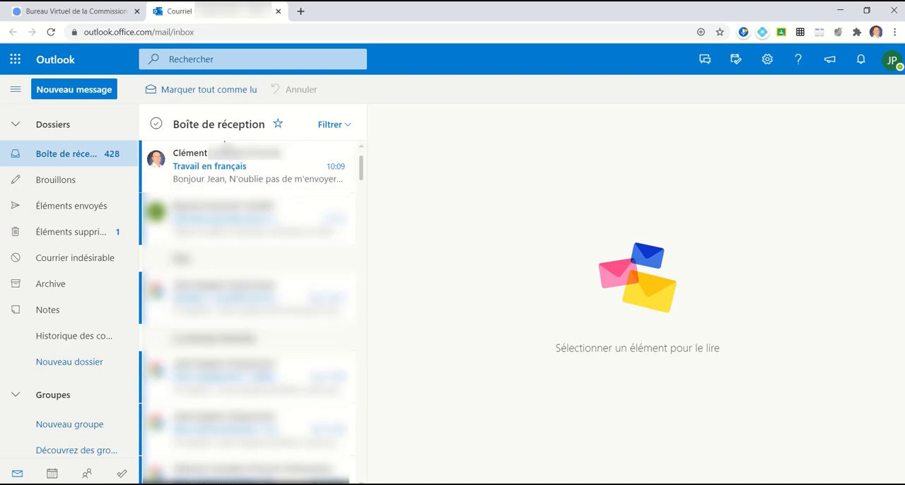
Step: Open the message "Travail en français" in the inbox and look through its additional actions
left_click(223, 175)
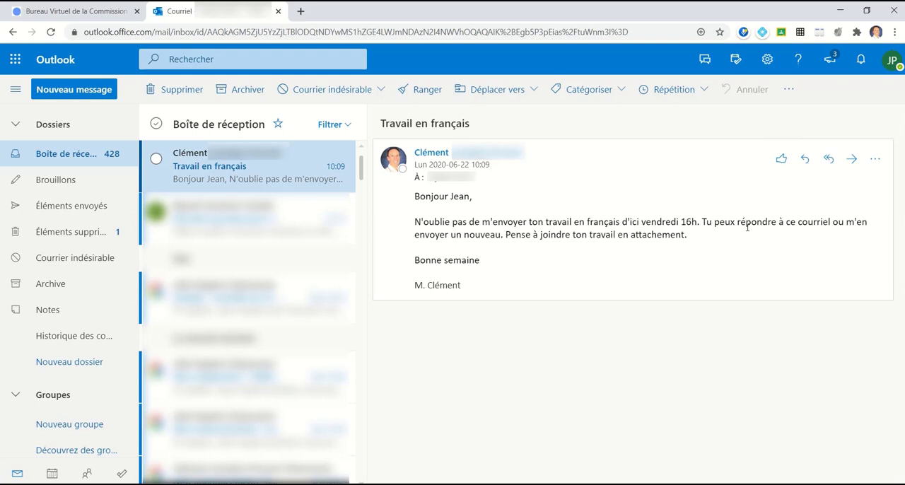
left_click(830, 163)
left_click(851, 165)
left_click(875, 159)
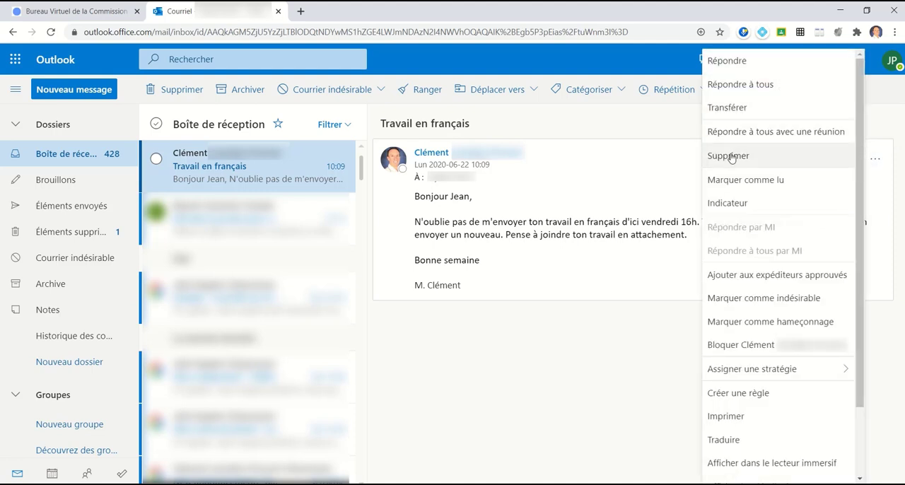
left_click(587, 251)
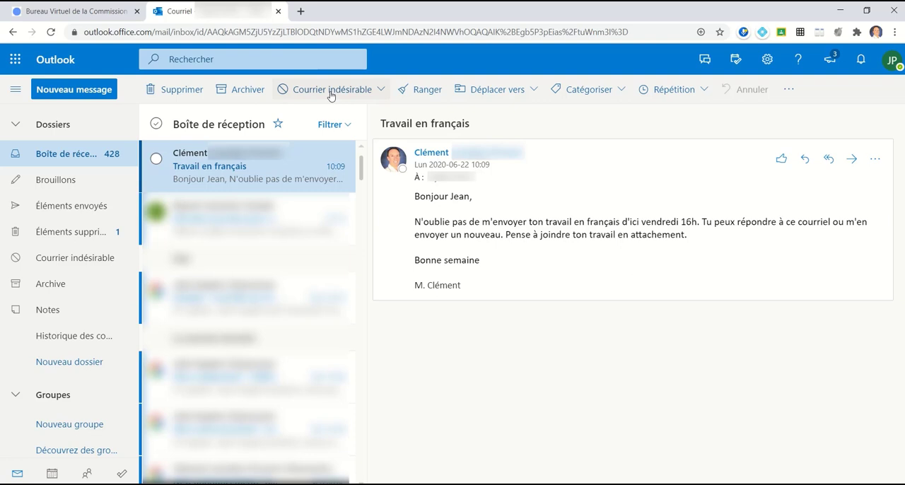
Step: Examine the folder-move and category options for the open message without applying any
left_click(533, 90)
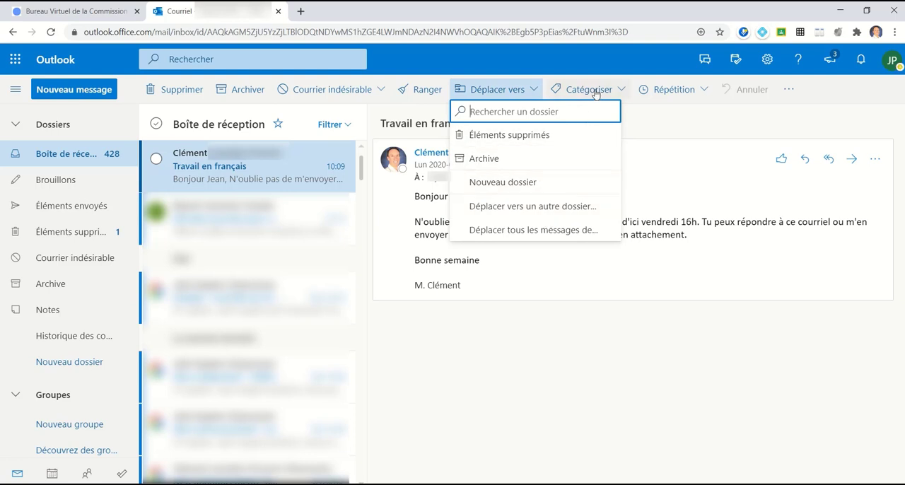
left_click(617, 91)
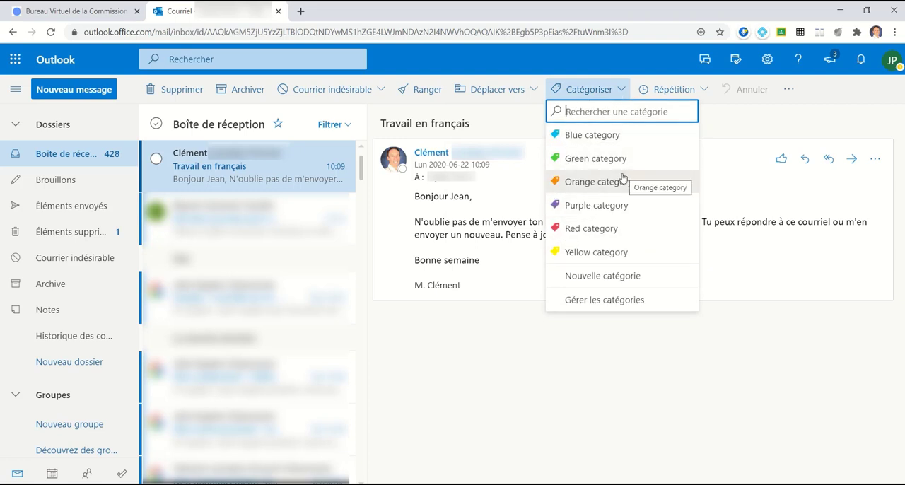
left_click(755, 129)
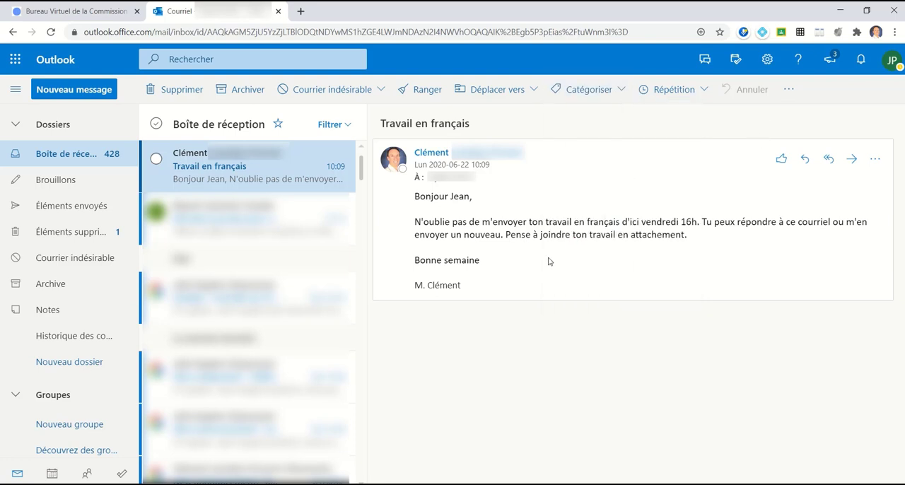
Step: Start a new message and examine the contact lists offered for its À recipients without adding anyone
left_click(805, 164)
left_click(77, 92)
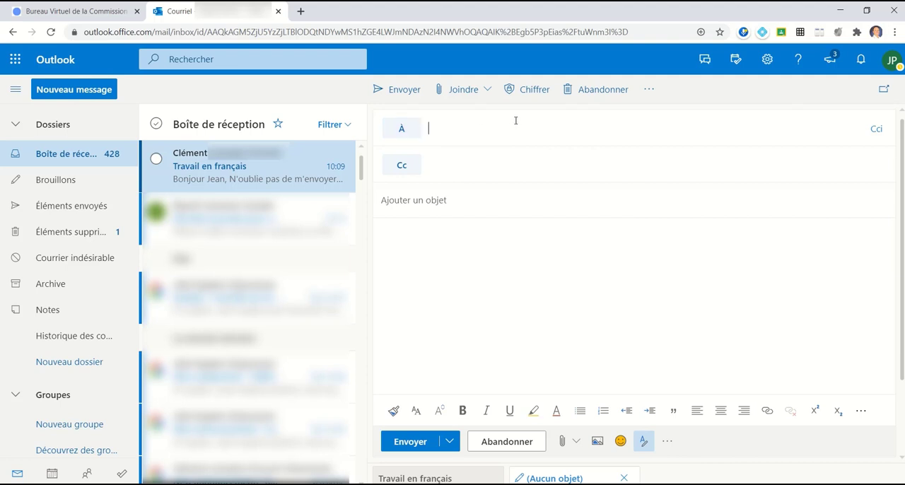
left_click(402, 134)
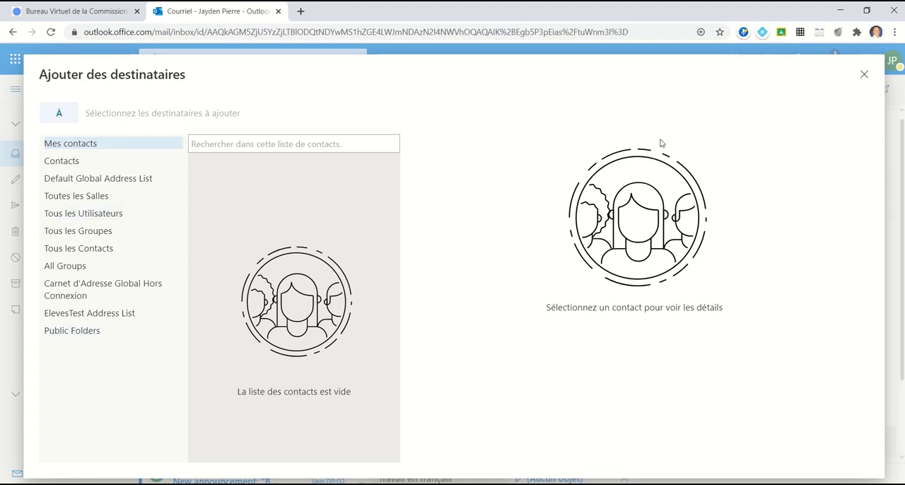
left_click(863, 75)
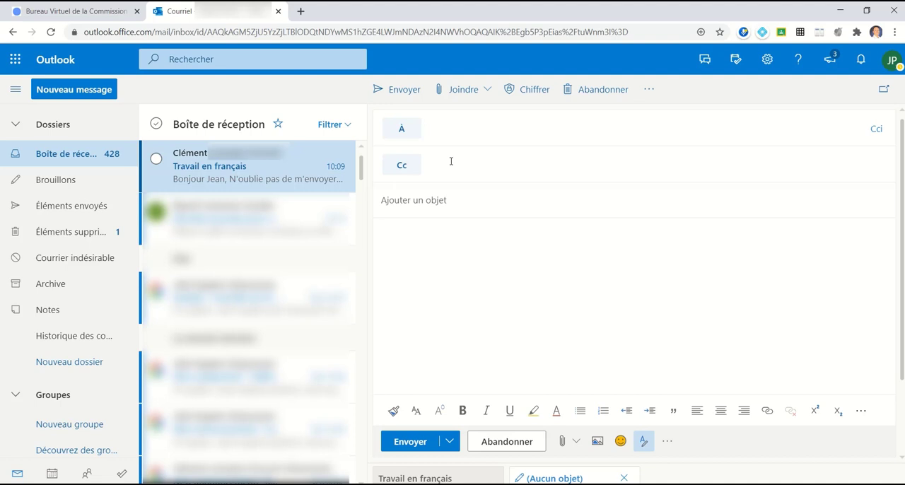
Step: Show the Cci field in the new message and enter the subject "Travail en français"
left_click(877, 133)
type("Travail en ")
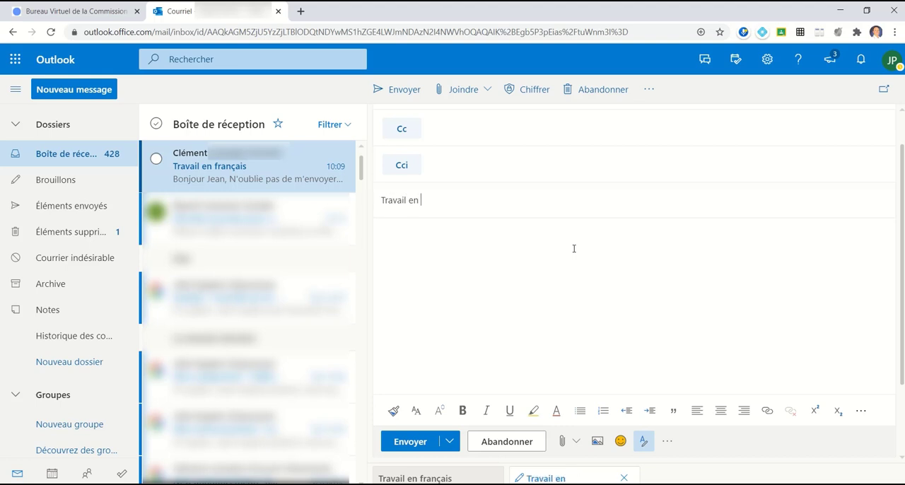
type("français")
type("Bonjour ")
type("M.")
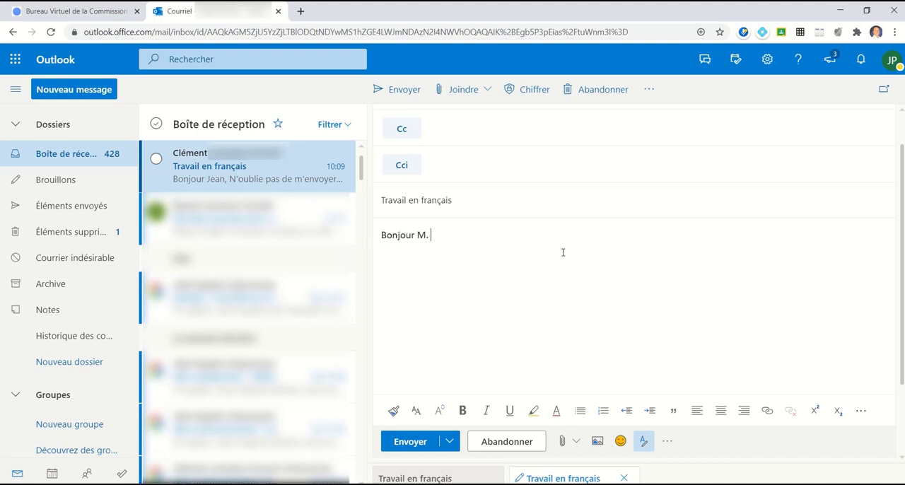
type(" Clément,Voici en ata")
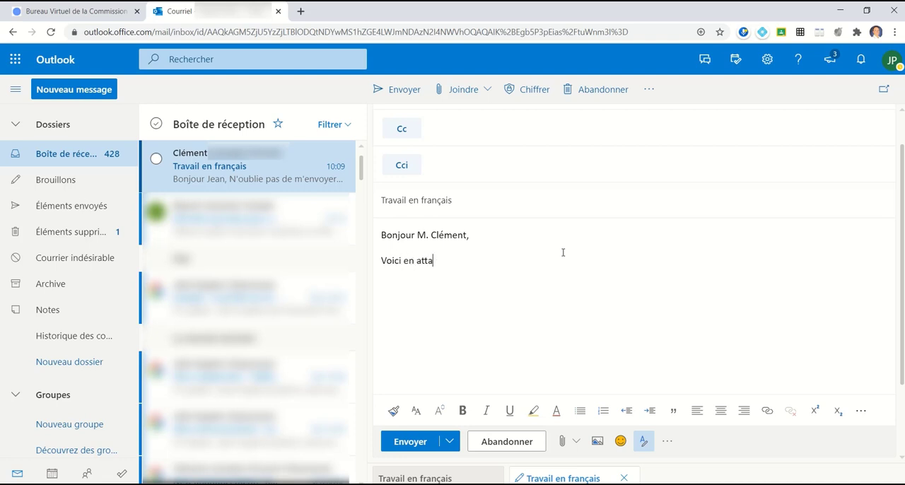
type("chement mon travail ")
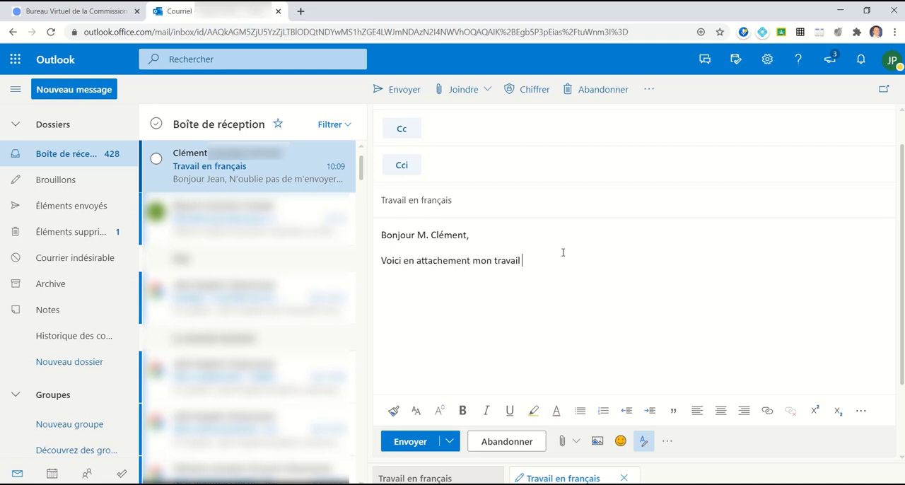
type("en franc")
type("ais.")
type("ne ")
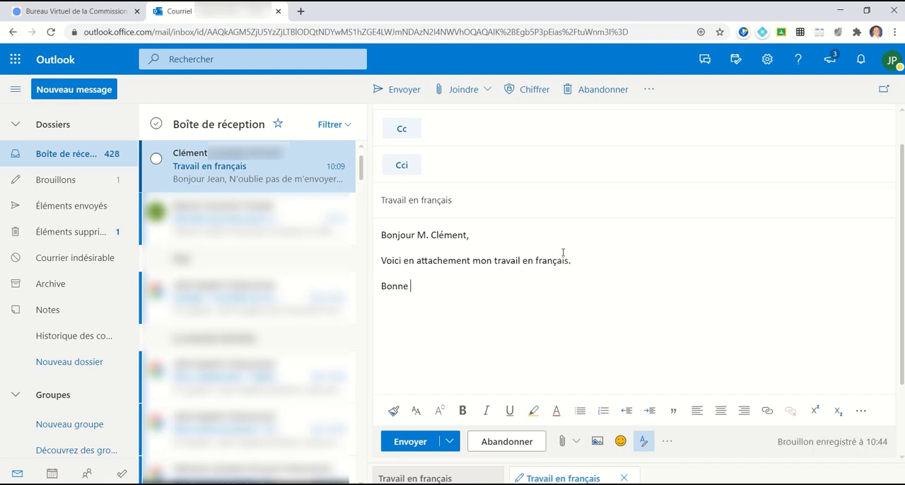
type("journée")
Step: Write the message body: a greeting to the teacher, "Voici en attachement mon travail en français.", "Bonne journée" and the sender's first name
key("Return")
type("Jean")
Step: Select the greeting line and examine the extra text formatting options, leaving the message text unformatted
left_click_drag(382, 235, 484, 230)
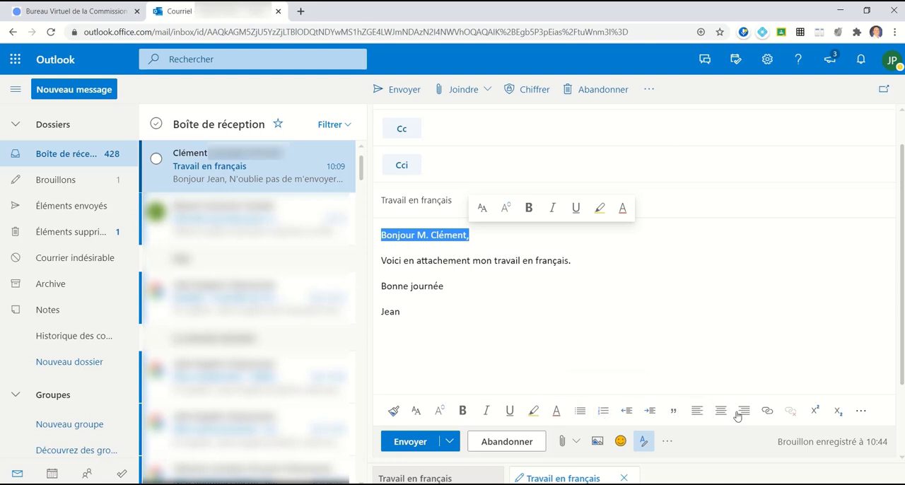
left_click(768, 415)
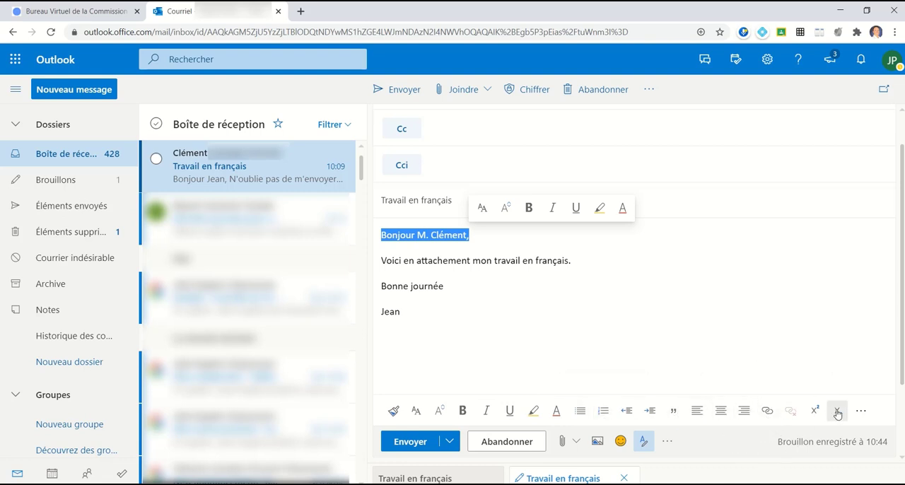
left_click(861, 411)
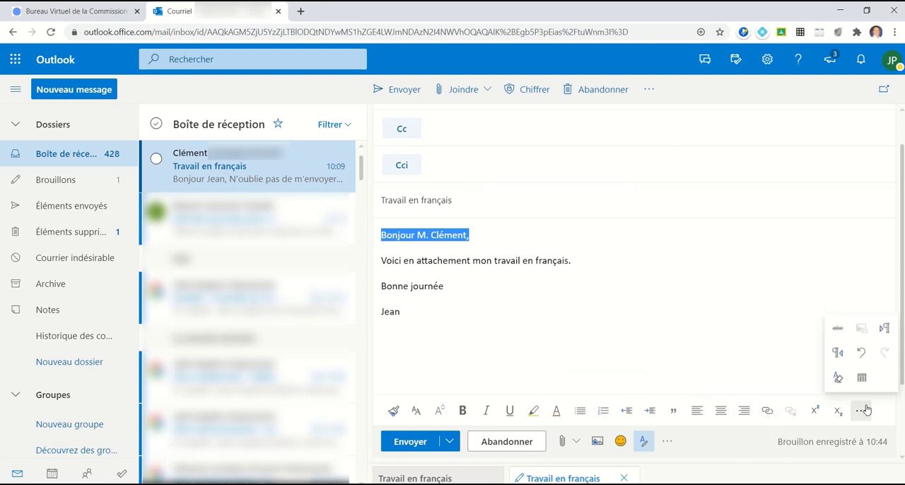
left_click(754, 449)
left_click_drag(419, 270, 473, 308)
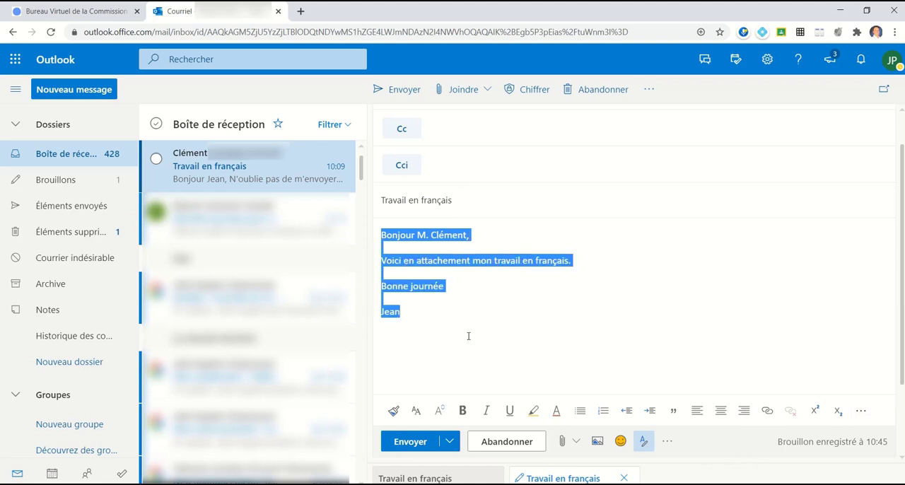
left_click(463, 310)
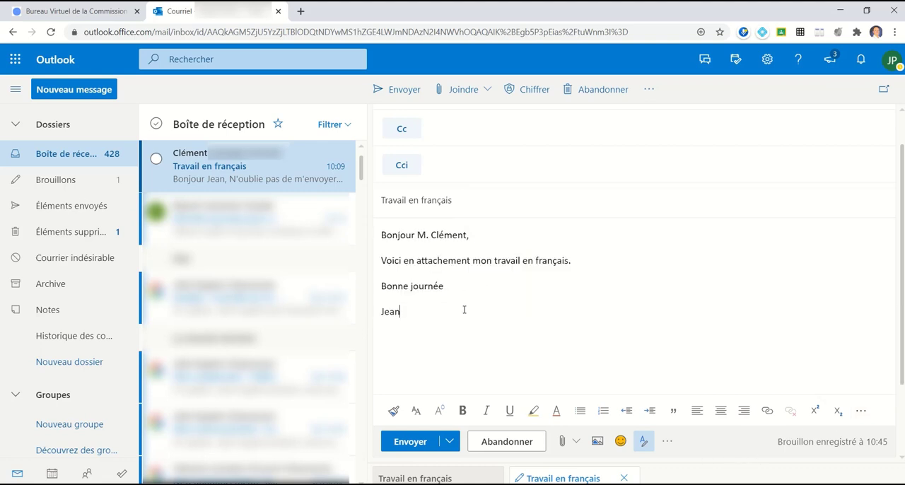
Step: Examine the send choices and the attachment, image and emoji tools below the message without using them
left_click(449, 443)
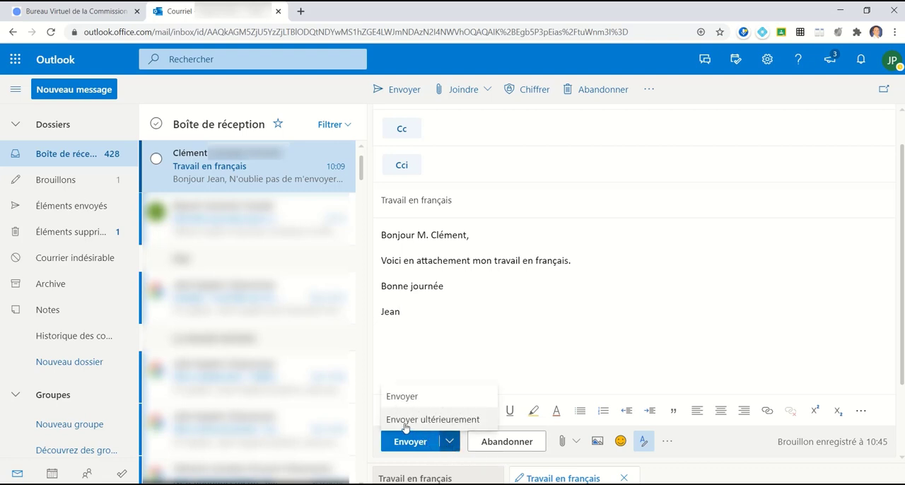
left_click(714, 448)
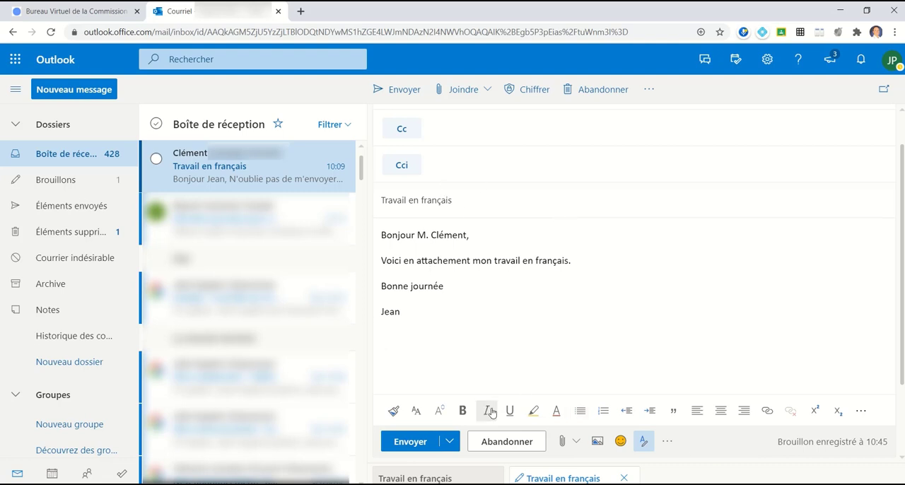
left_click(510, 447)
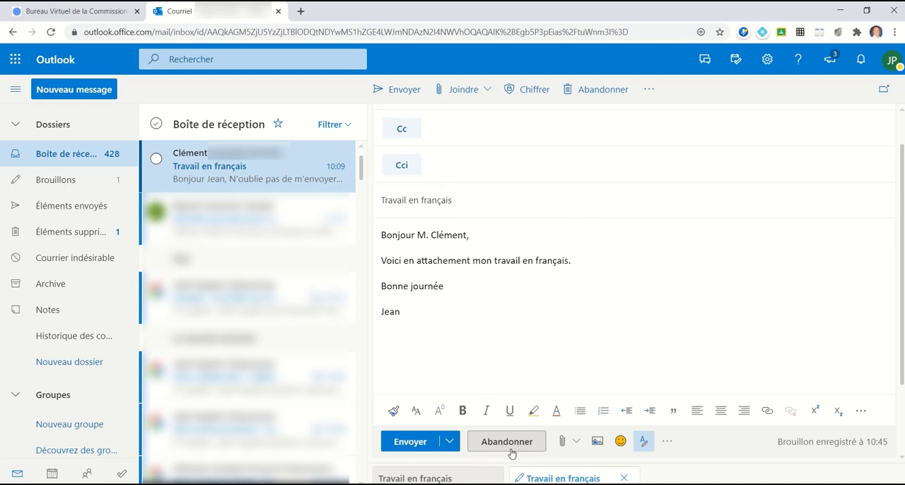
left_click(576, 443)
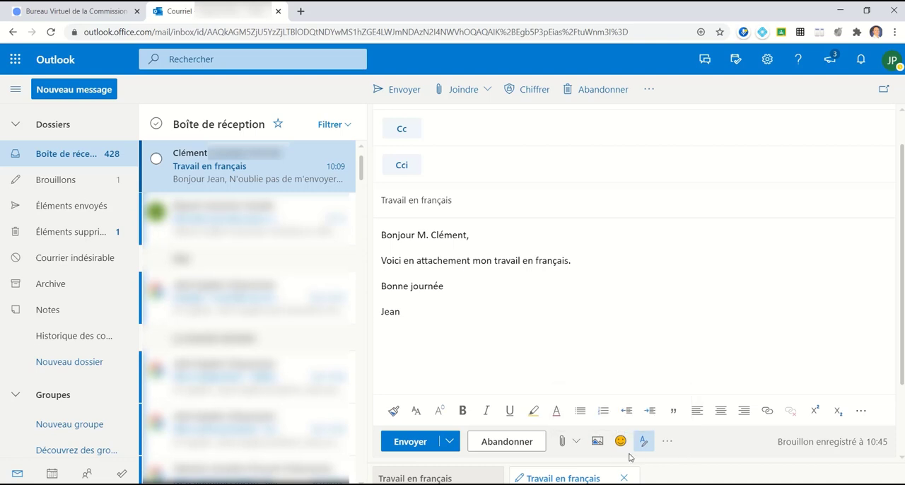
left_click(597, 443)
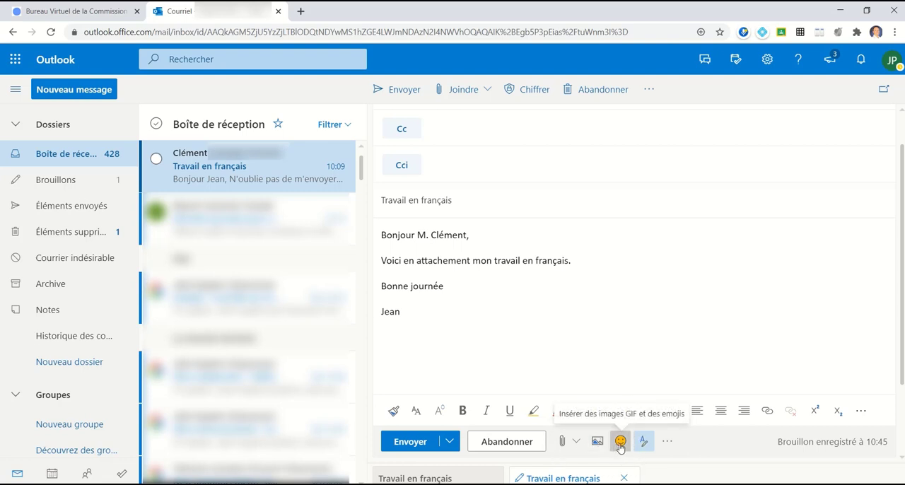
left_click(666, 442)
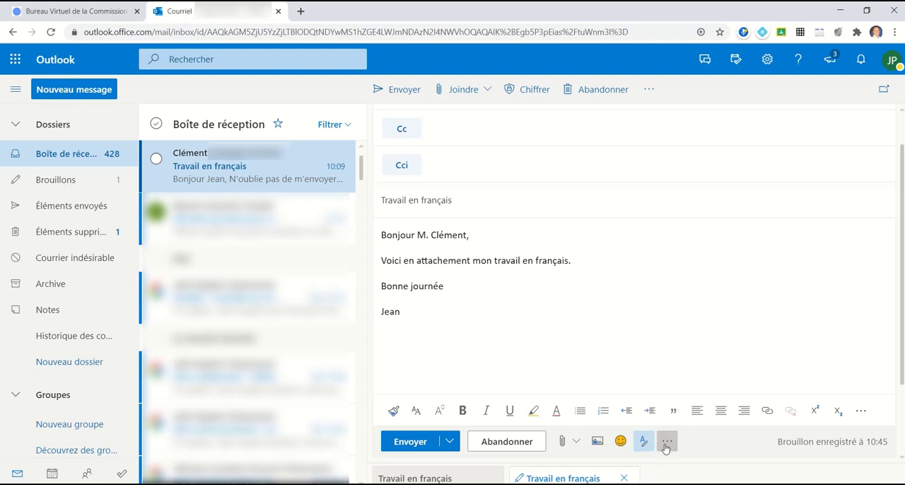
left_click(665, 445)
Step: Examine the attachment sources and the additional draft options above the message
left_click(473, 97)
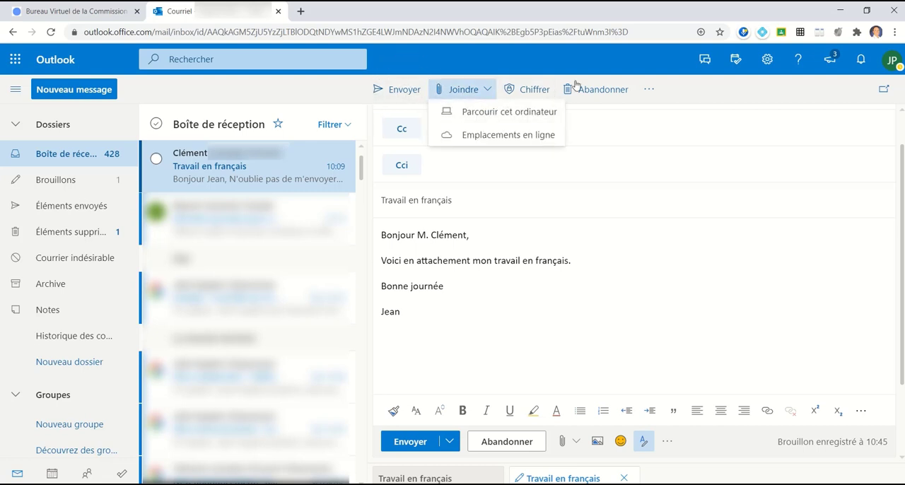
left_click(650, 91)
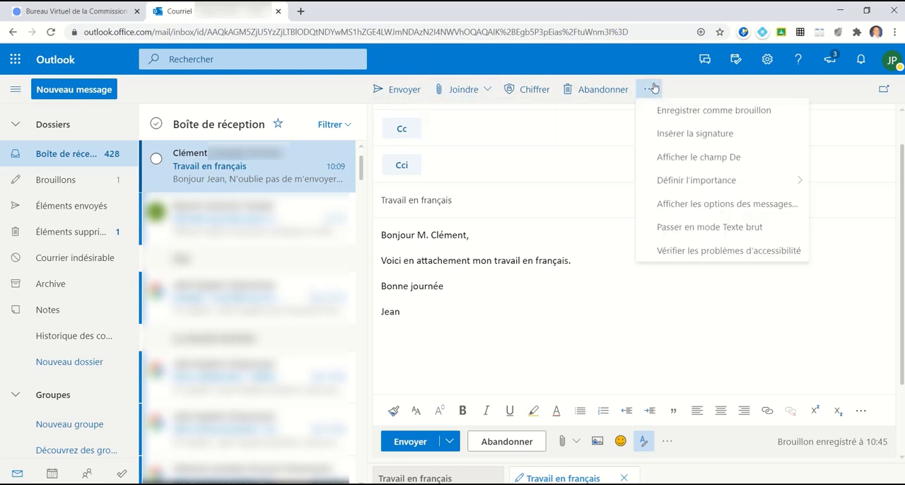
left_click(700, 90)
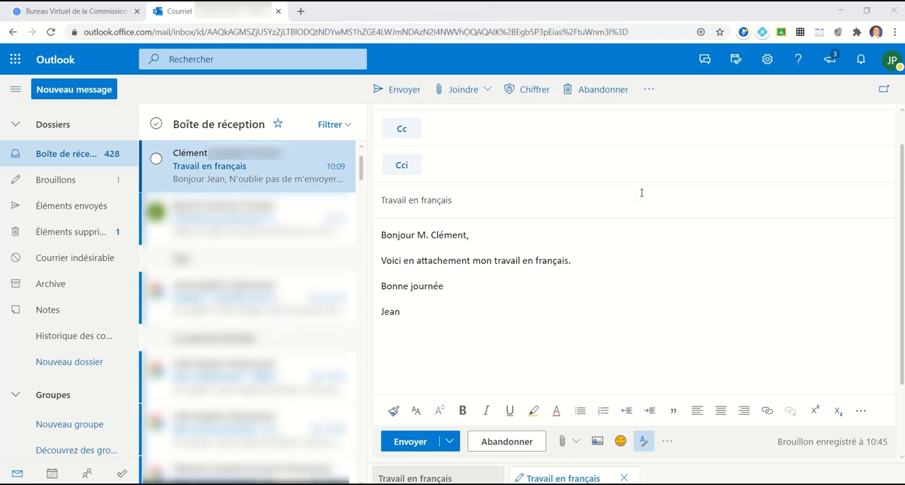
Step: Review the Outlook quick settings down to the reading pane options, view the account options, and return to the draft
left_click(769, 66)
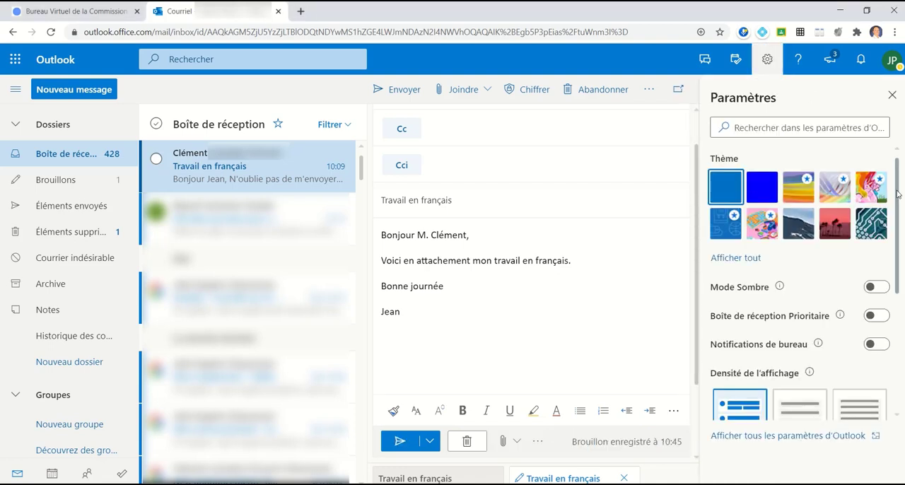
left_click_drag(901, 203, 902, 316)
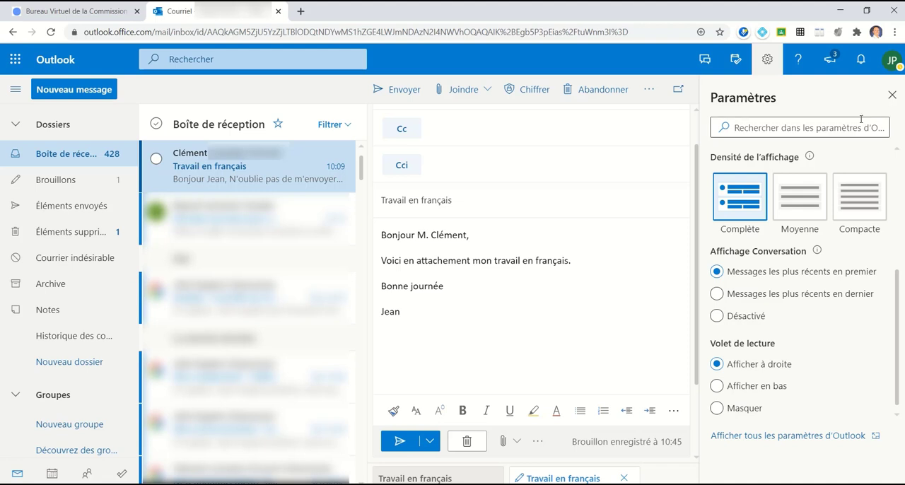
left_click(888, 72)
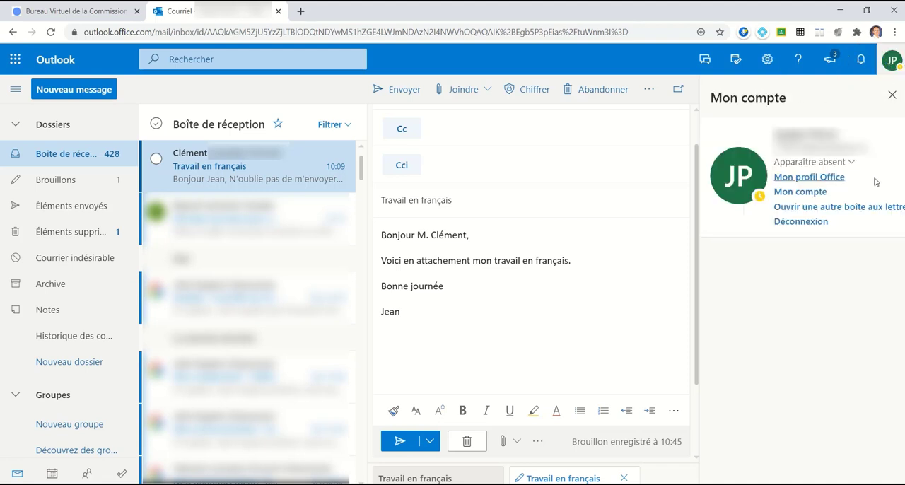
left_click(826, 193)
left_click(808, 227)
left_click(891, 94)
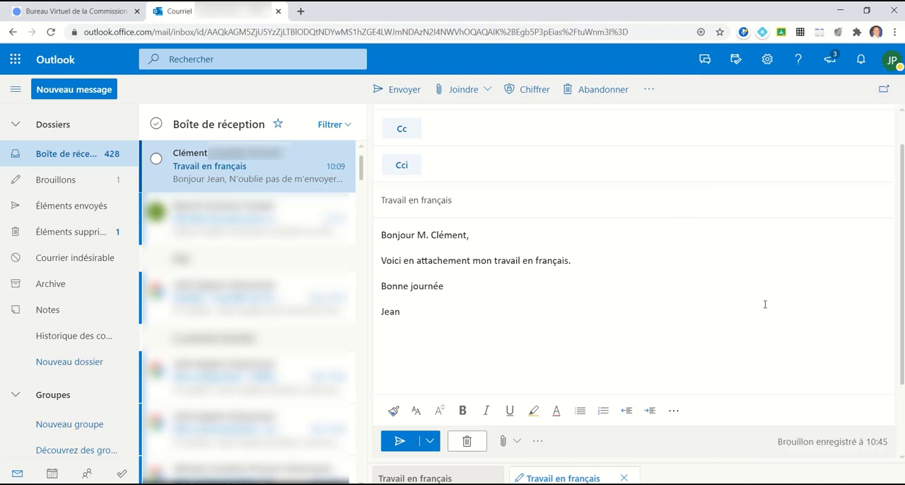